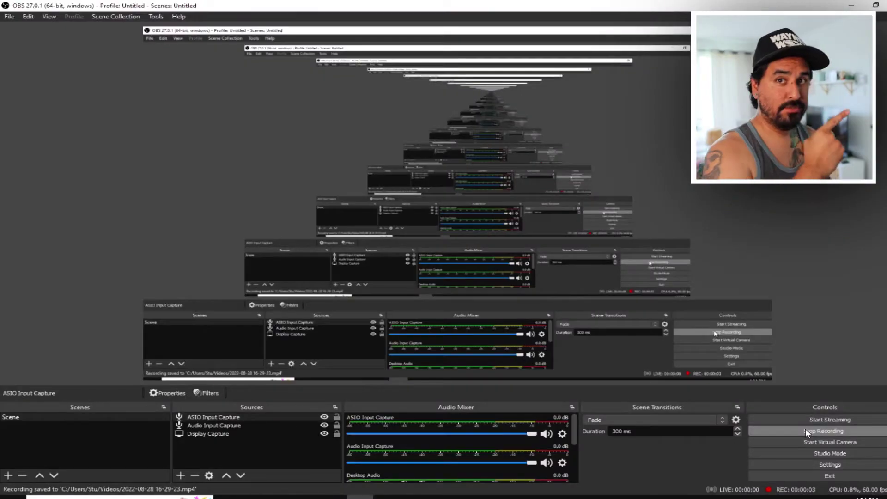
Look through the Audio Input Capture, Display Capture and ASIO Input Capture sources in the scene
click(226, 426)
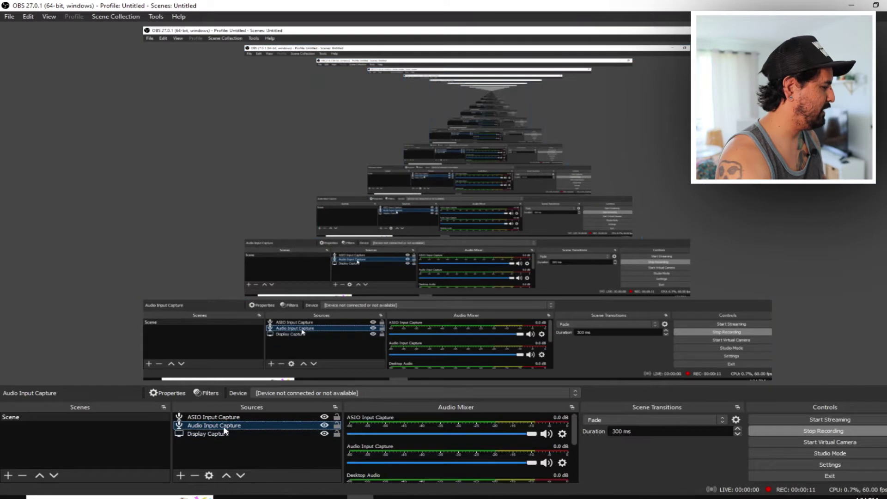
click(209, 432)
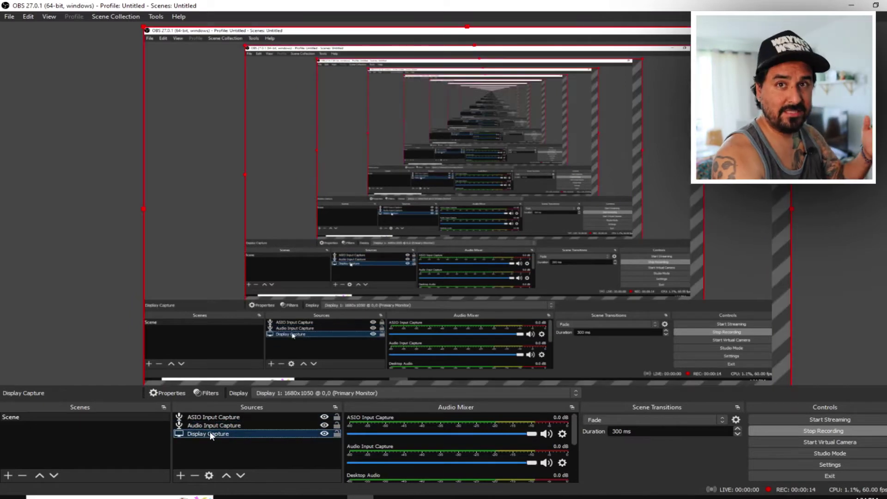
click(216, 427)
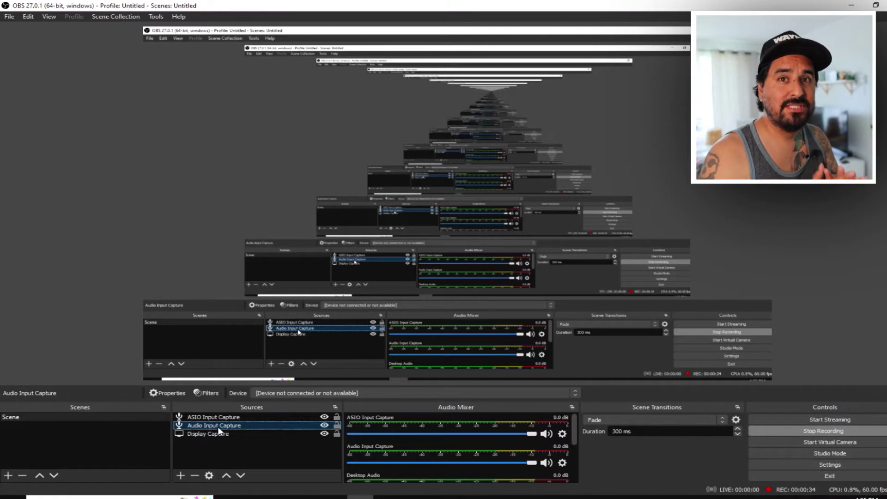
click(217, 417)
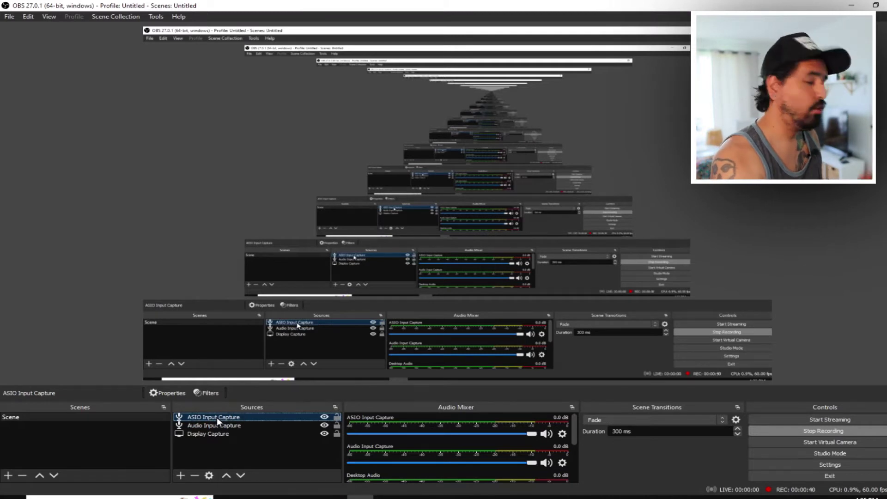
click(180, 477)
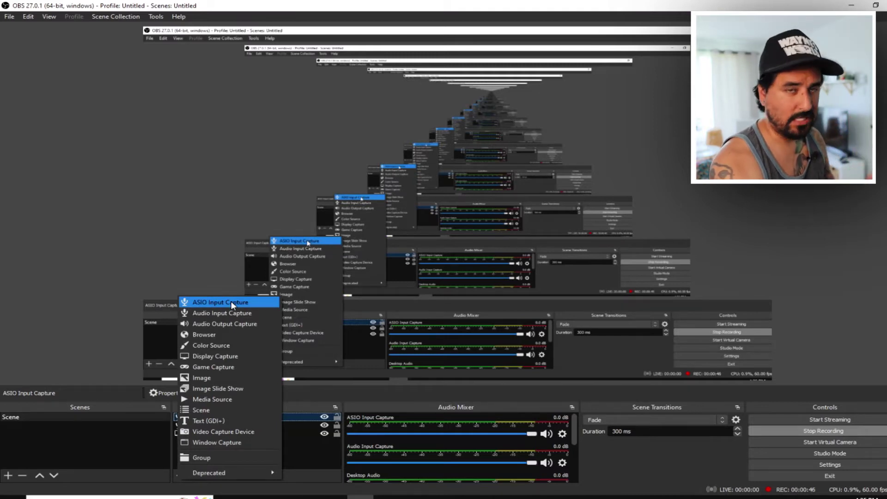
click(230, 300)
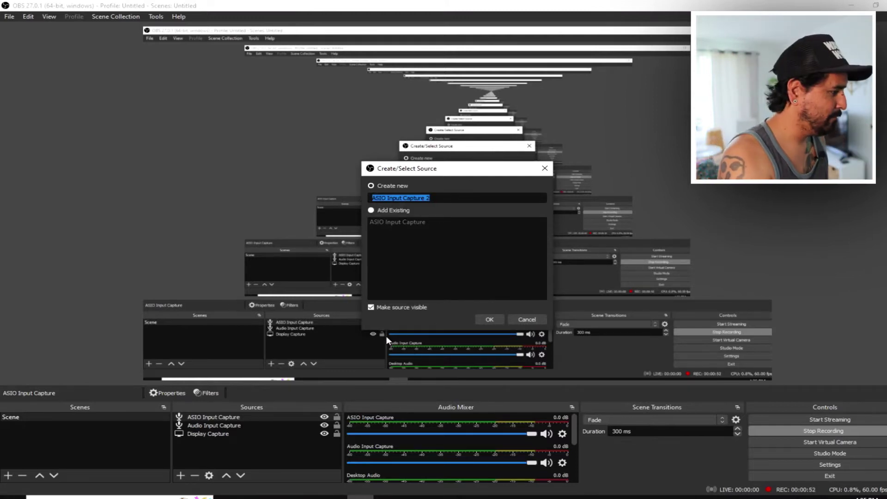
click(525, 321)
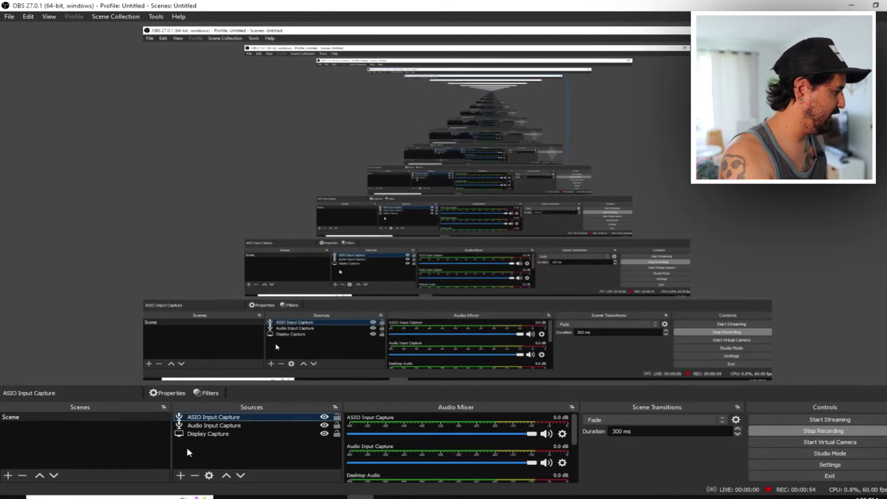
Configure the existing ASIO Input Capture source with Mono format and OBS Channel 1 set to ReaRoute REAPER=>CLIENT 1
double_click(222, 418)
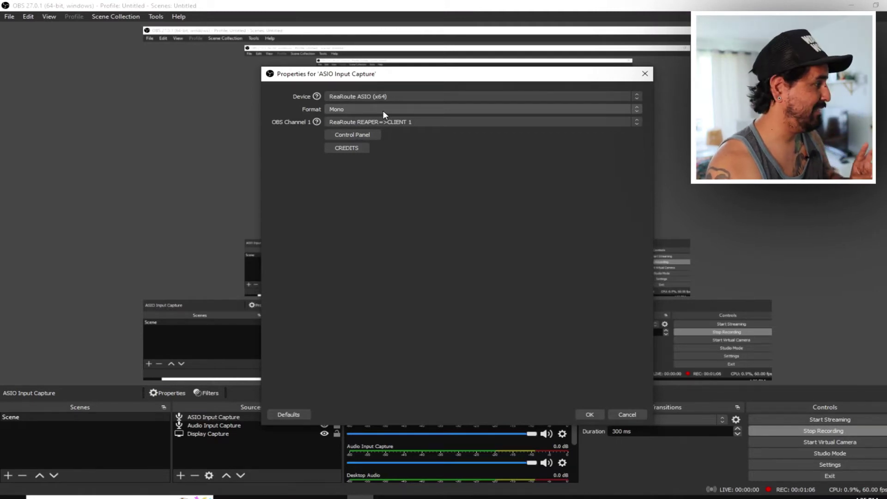
click(383, 111)
click(378, 124)
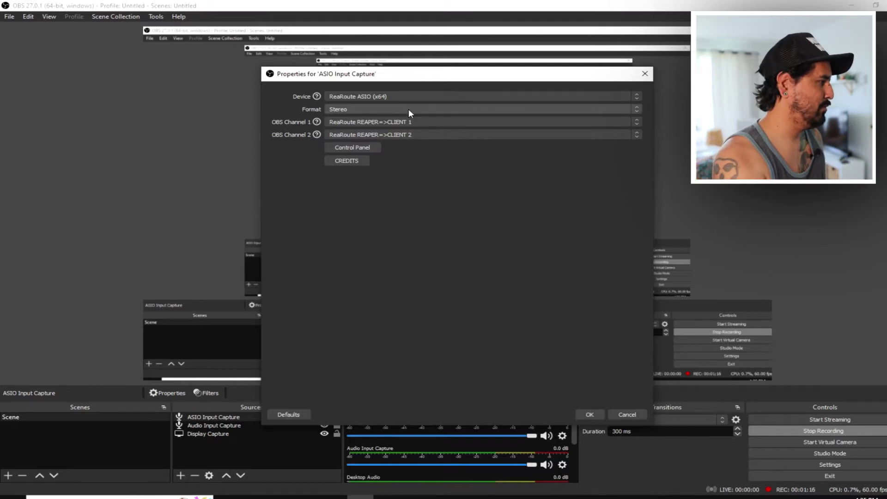
scroll(408, 109, up, 1)
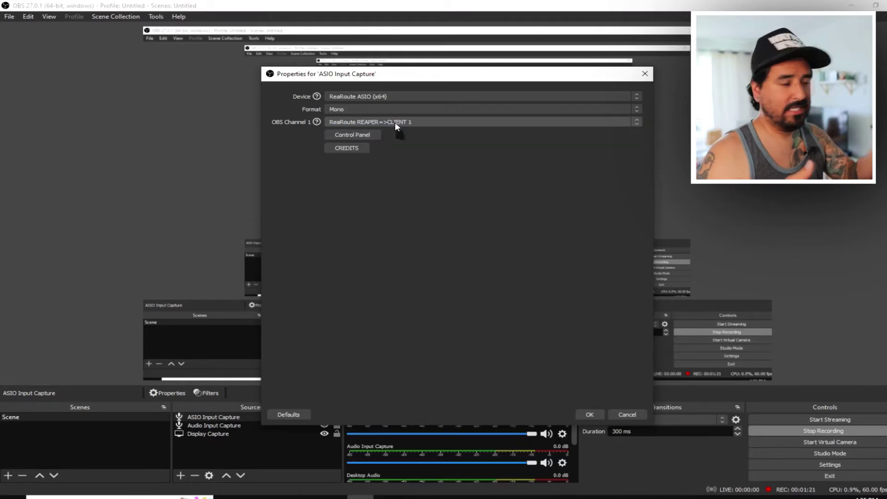
click(394, 122)
click(394, 122)
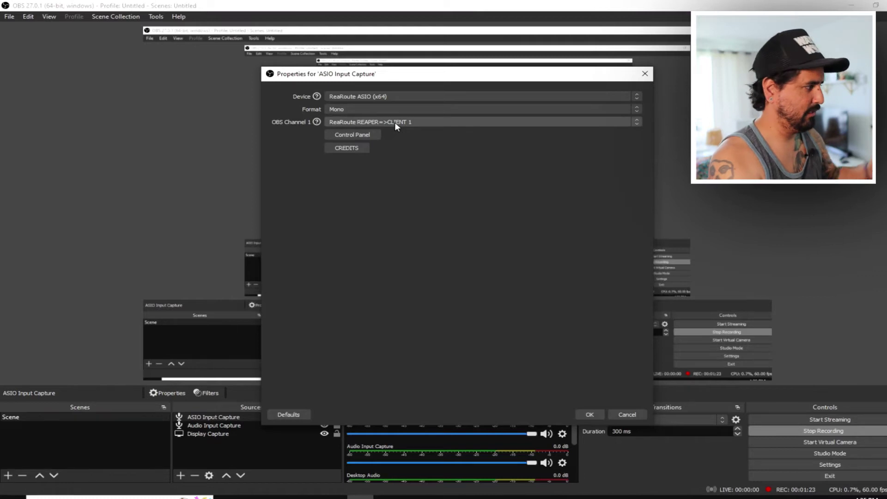
click(590, 414)
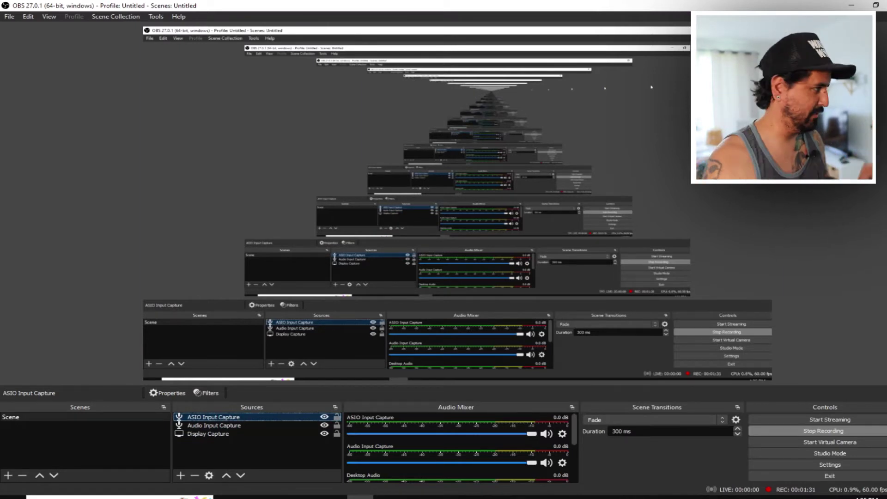
Minimize OBS, switch to REAPER and add a new track to the empty project
click(857, 6)
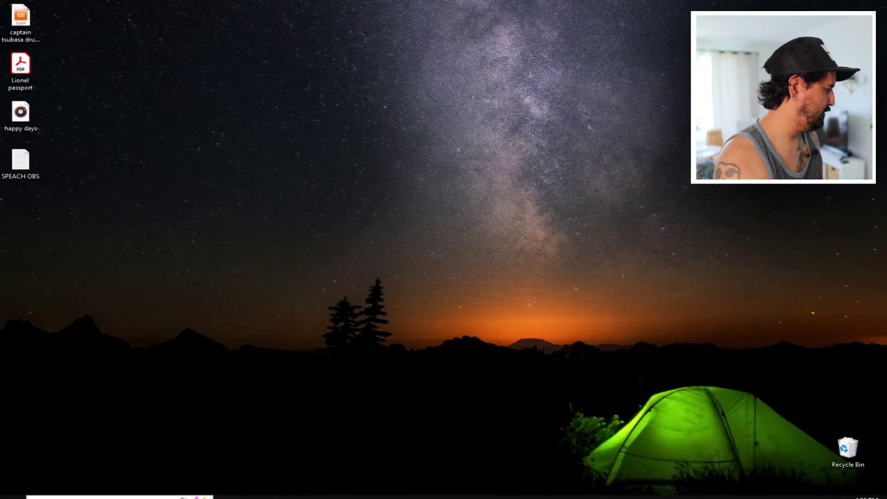
click(115, 497)
click(70, 279)
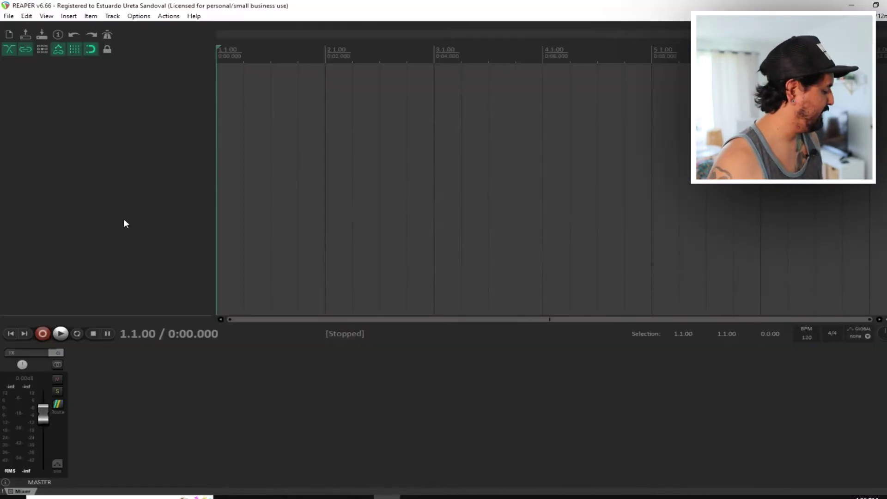
double_click(124, 220)
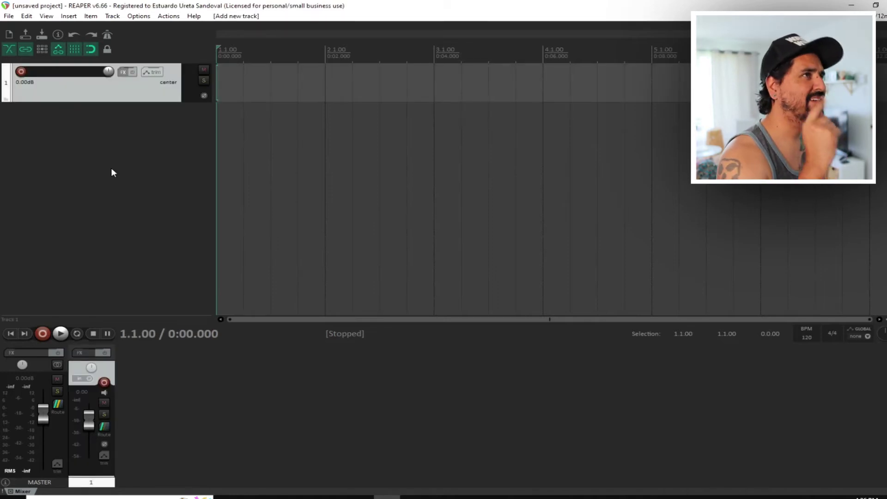
Add the Cockos plugin VST: ReaStream (Cockos) (8ch) to track 1's effects
click(123, 72)
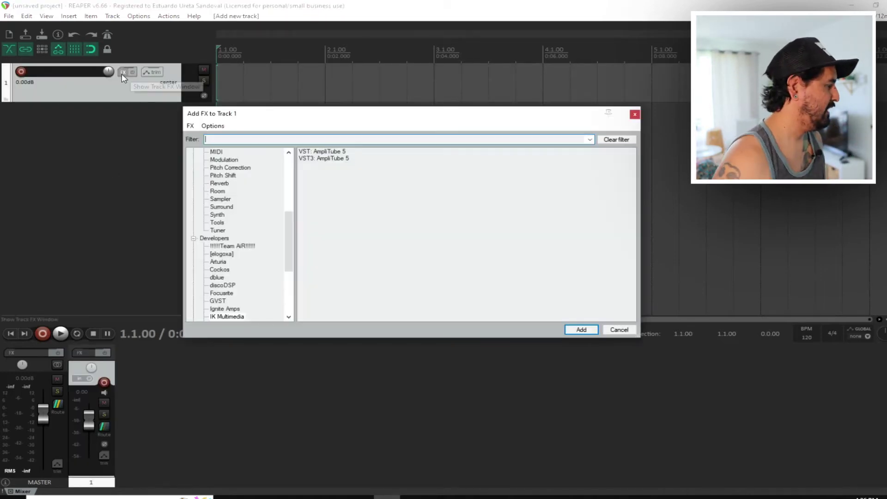
scroll(234, 203, up, 7)
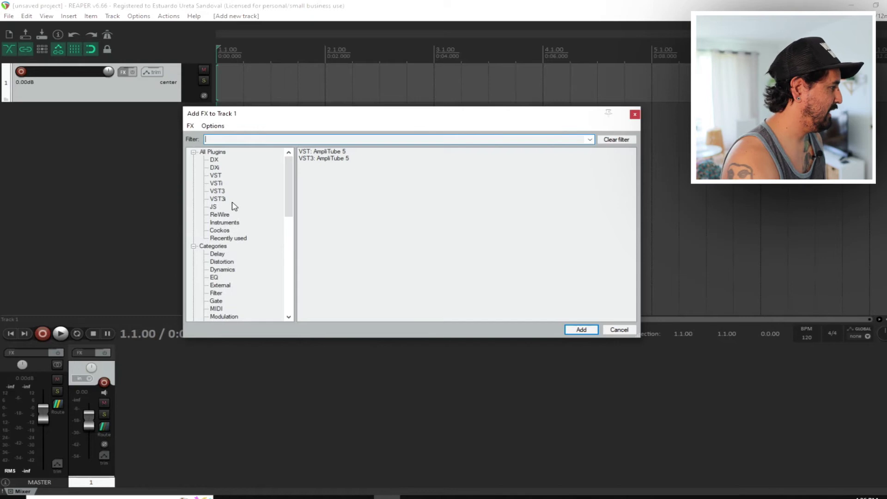
click(222, 230)
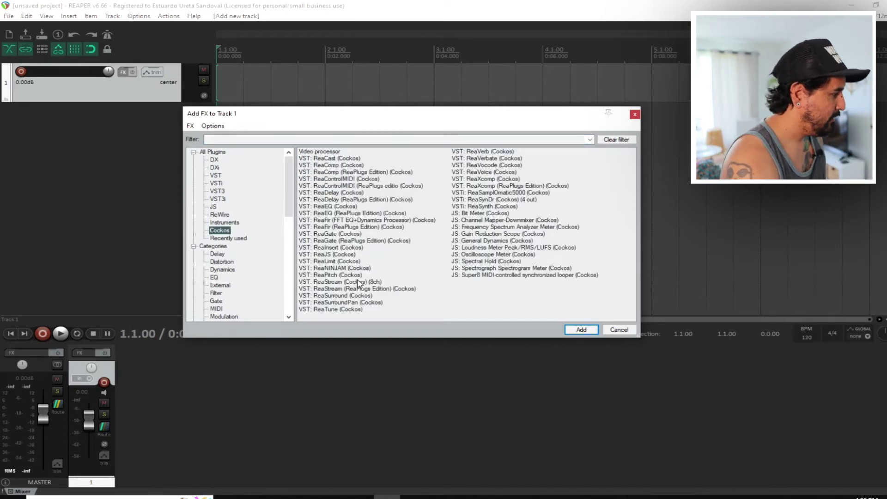
click(327, 283)
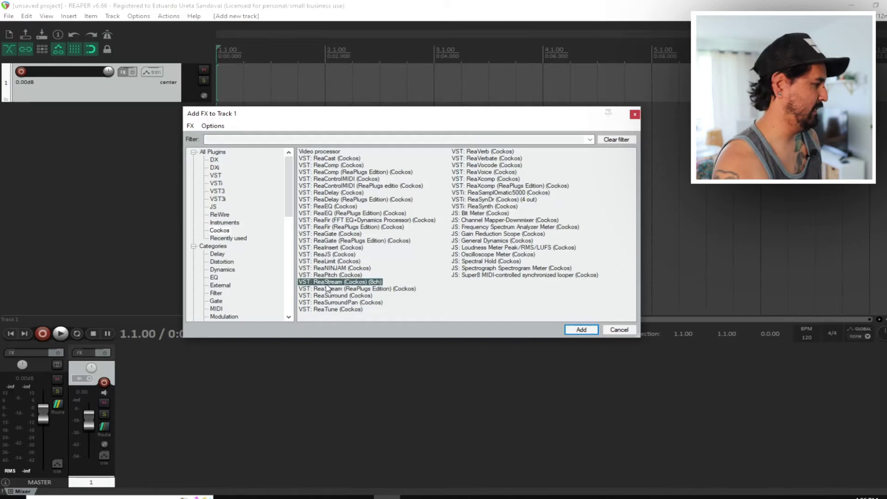
double_click(327, 283)
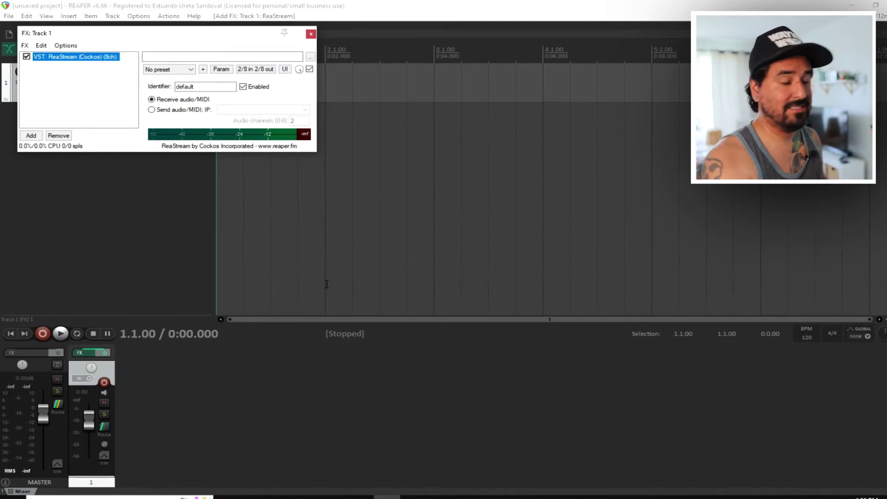
Set ReaStream to send audio/MIDI to the local broadcast address
drag(126, 30, 385, 109)
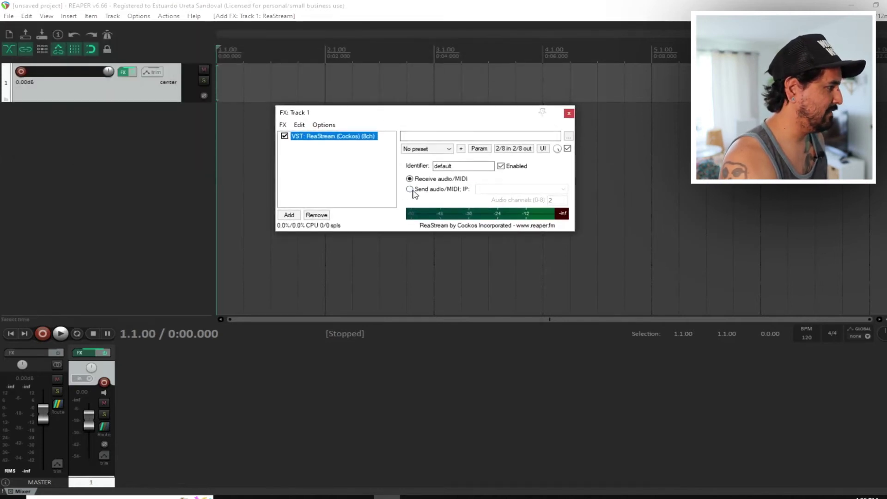
click(409, 189)
click(563, 189)
click(553, 204)
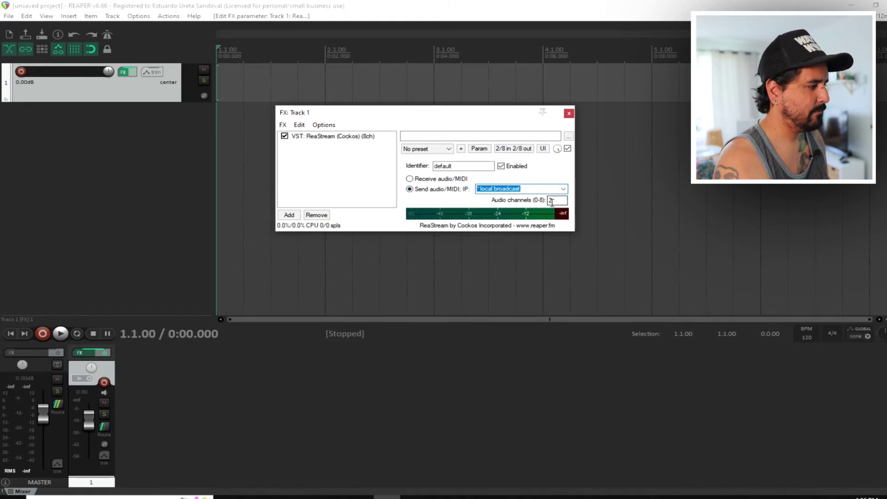
click(354, 181)
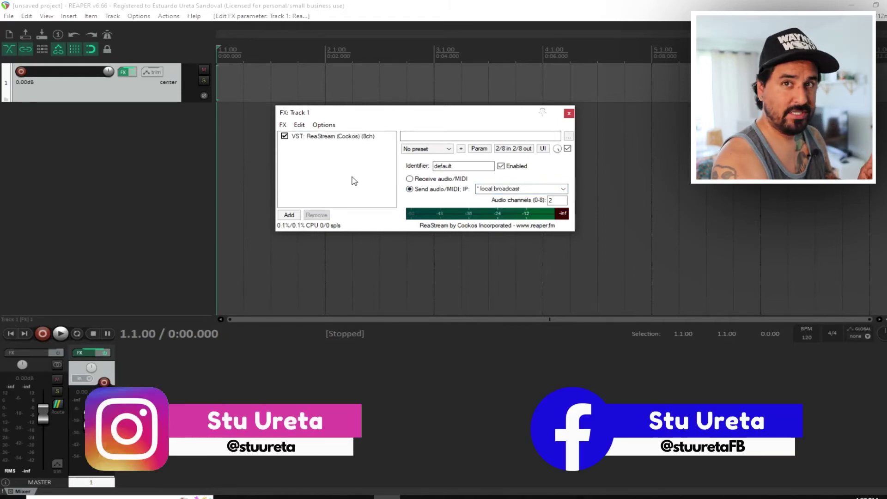
Arm track 1 for recording and add the IK Multimedia plugin VST3: AmpliTube 5 to its effects
click(20, 71)
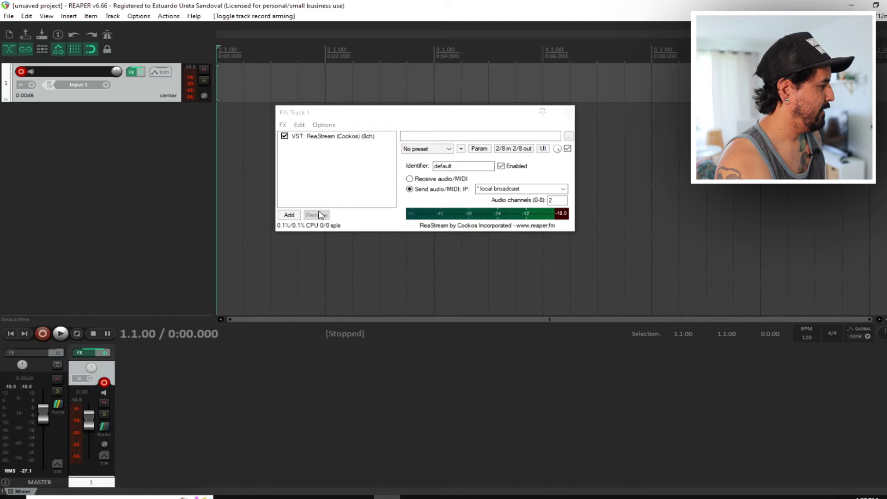
click(289, 216)
drag(290, 196, 245, 203)
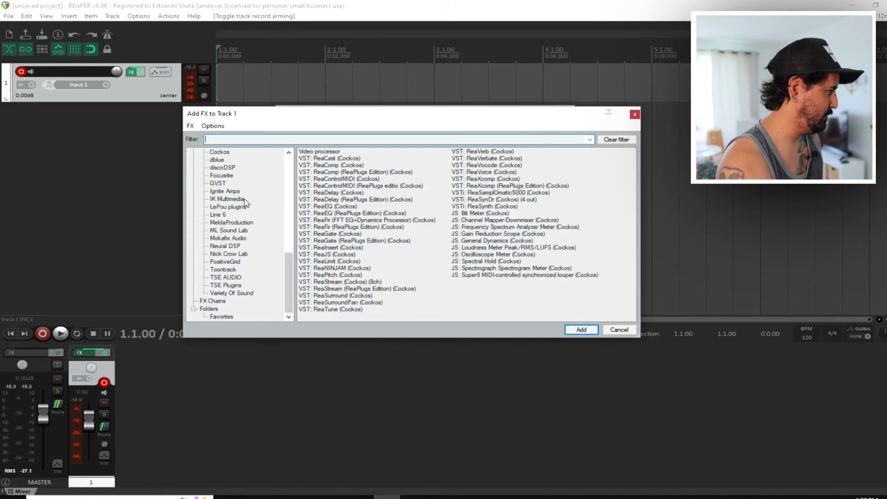
click(241, 199)
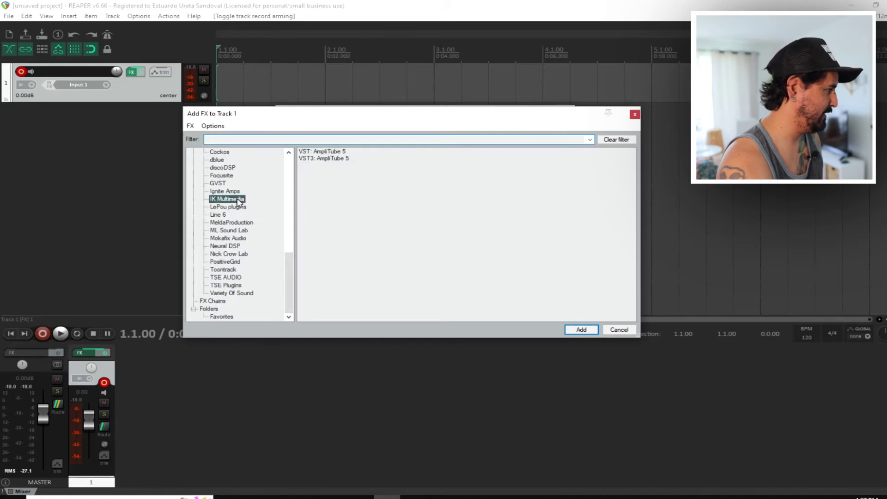
click(334, 158)
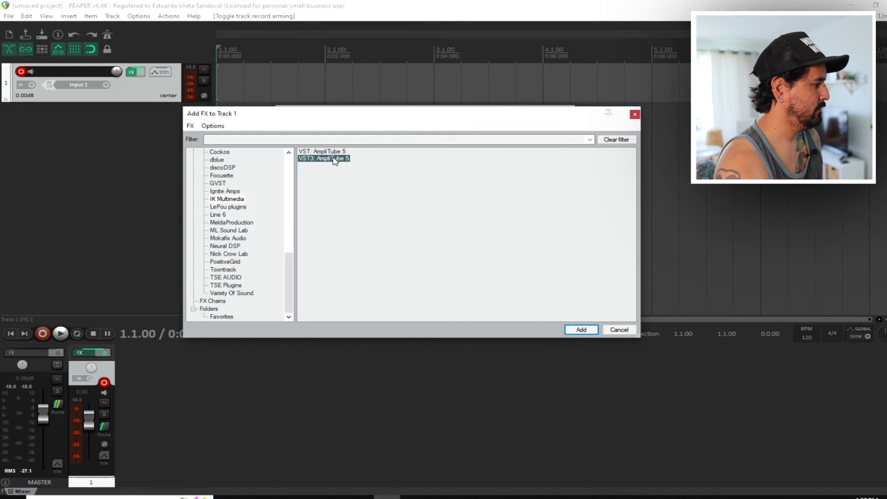
double_click(329, 160)
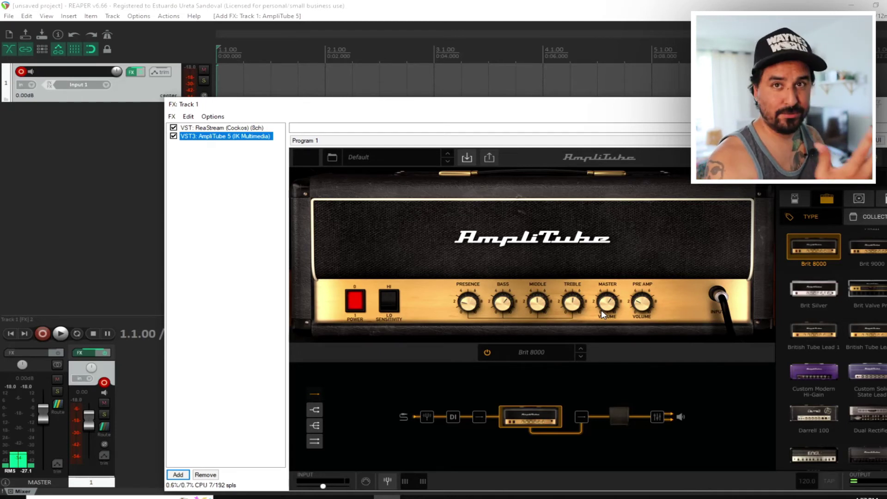
Move AmpliTube 5 above ReaStream in track 1's effects chain
click(217, 176)
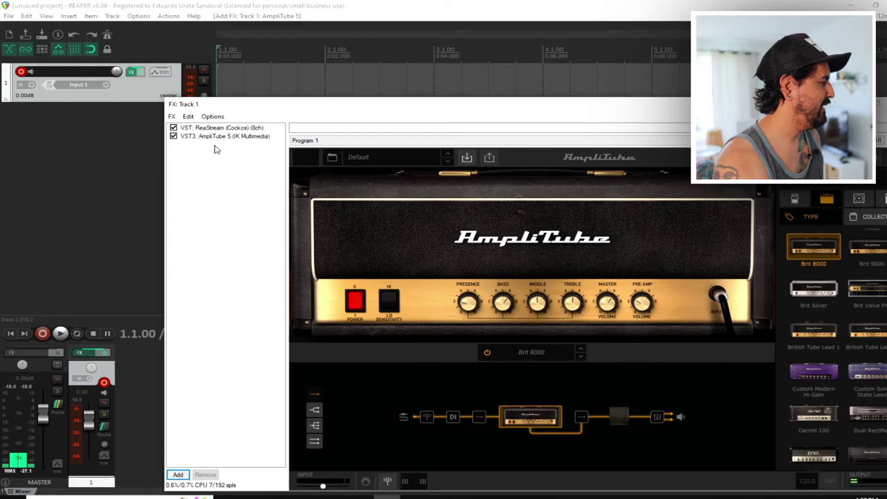
click(215, 136)
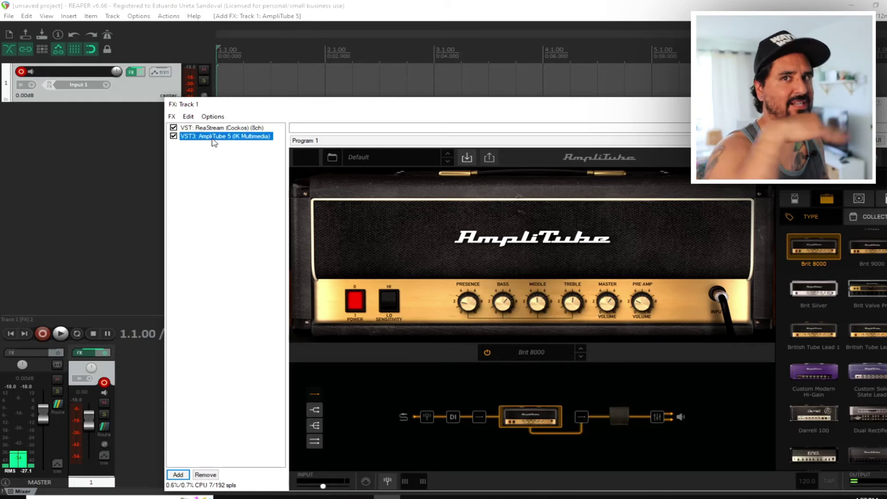
drag(217, 142, 207, 131)
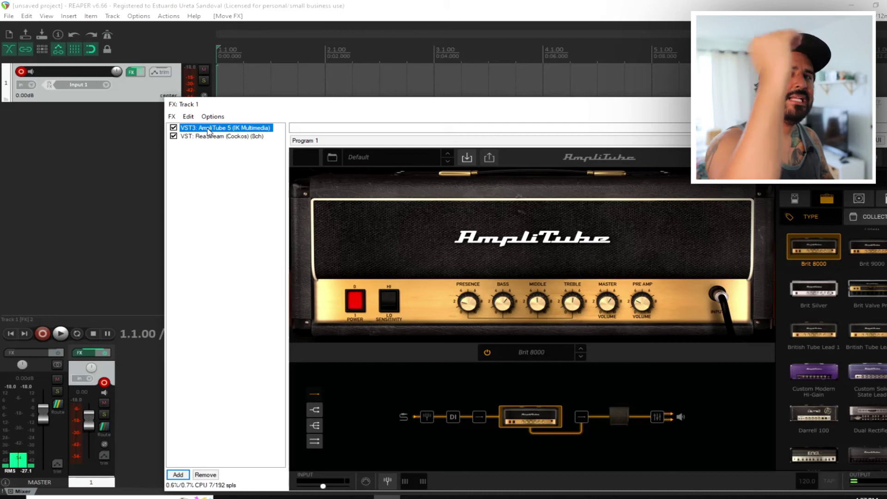
Check the ReaStream and AmpliTube 5 signal levels on track 1 and return to OBS
click(223, 137)
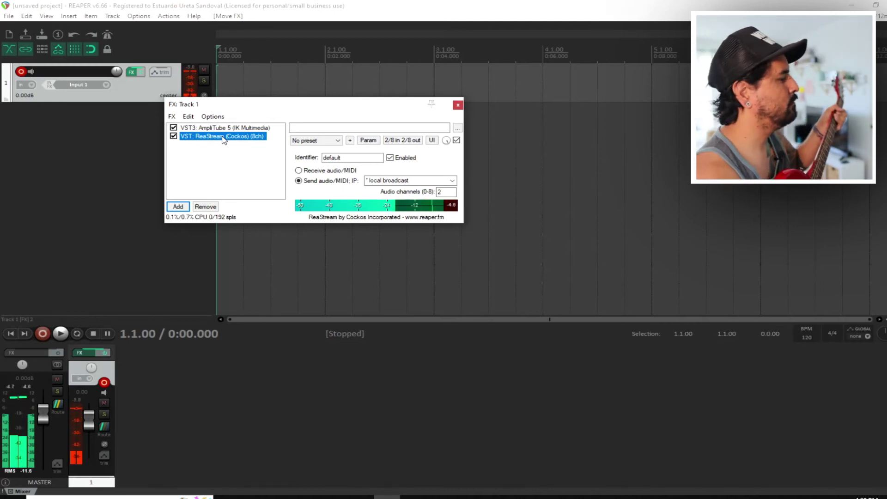
click(225, 128)
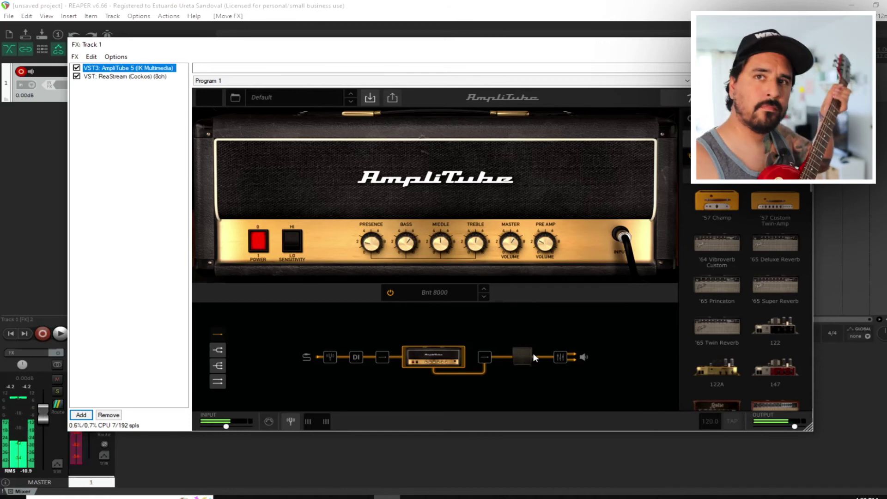
key(Escape)
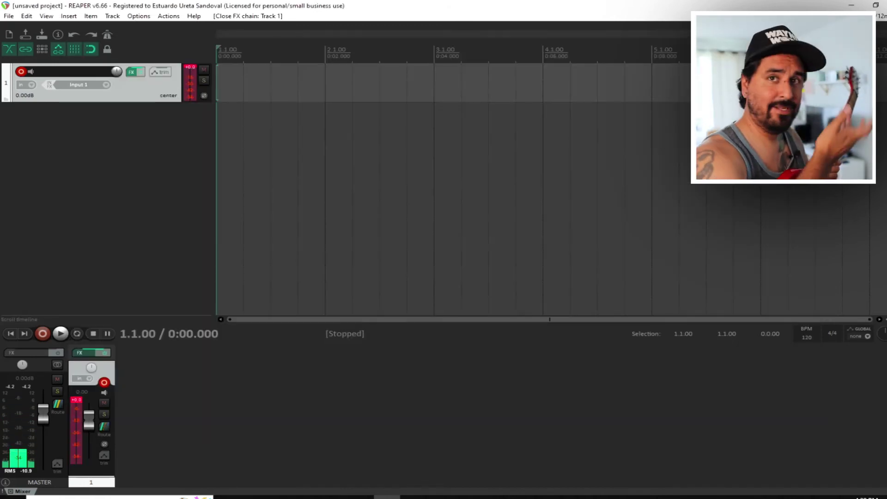
key(alt+Tab)
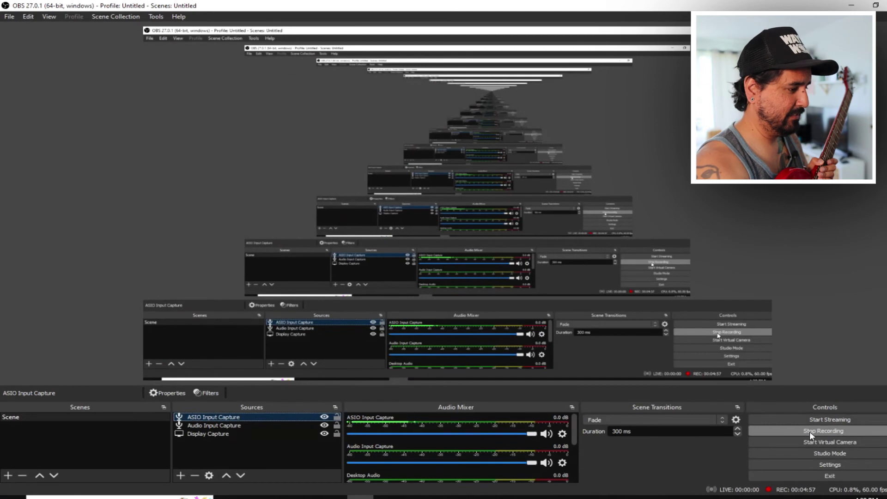